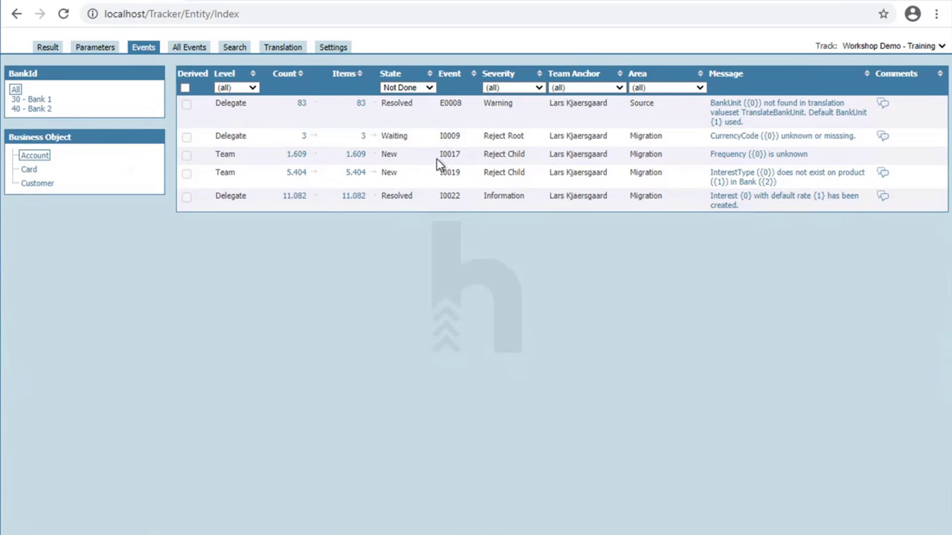
Step: Open the message breakdown for the Account event I0019 with Reject Child severity
{"action": "left_click_drag", "start_coordinate": [438, 155], "coordinate": [459, 153]}
{"action": "double_click", "coordinate": [503, 137]}
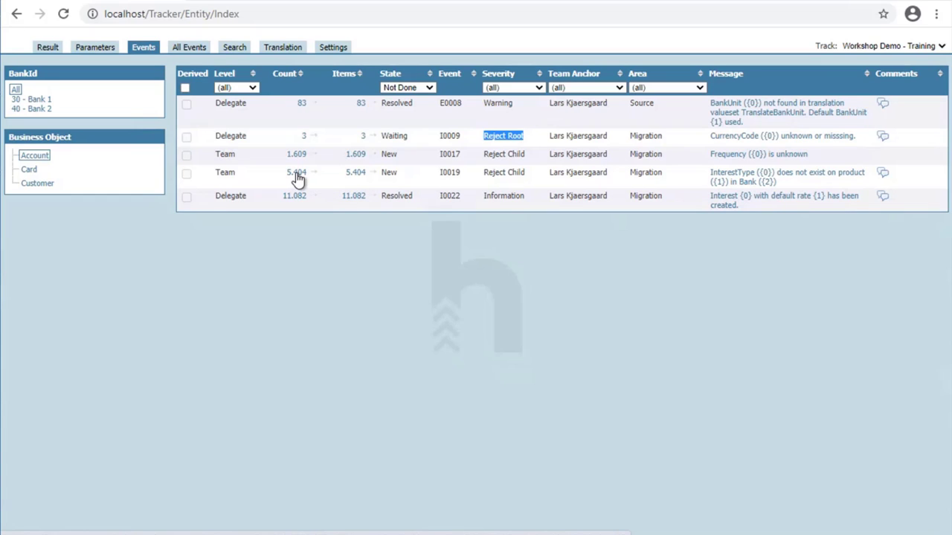
{"action": "left_click", "coordinate": [297, 177]}
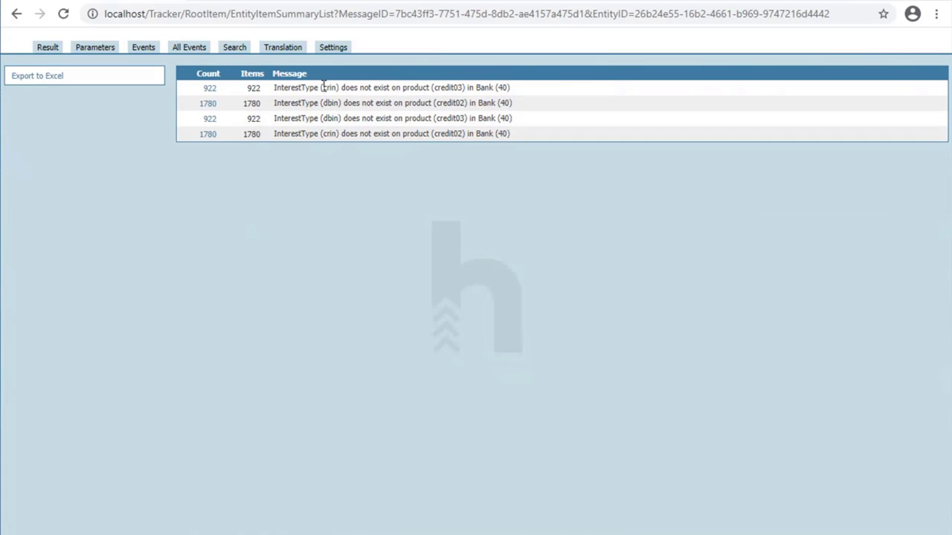
Step: Open the first account item with interest type crin missing on product credit03, and display its crin event's details
{"action": "left_click_drag", "start_coordinate": [321, 87], "coordinate": [342, 105]}
{"action": "left_click", "coordinate": [38, 80]}
{"action": "left_click", "coordinate": [210, 89]}
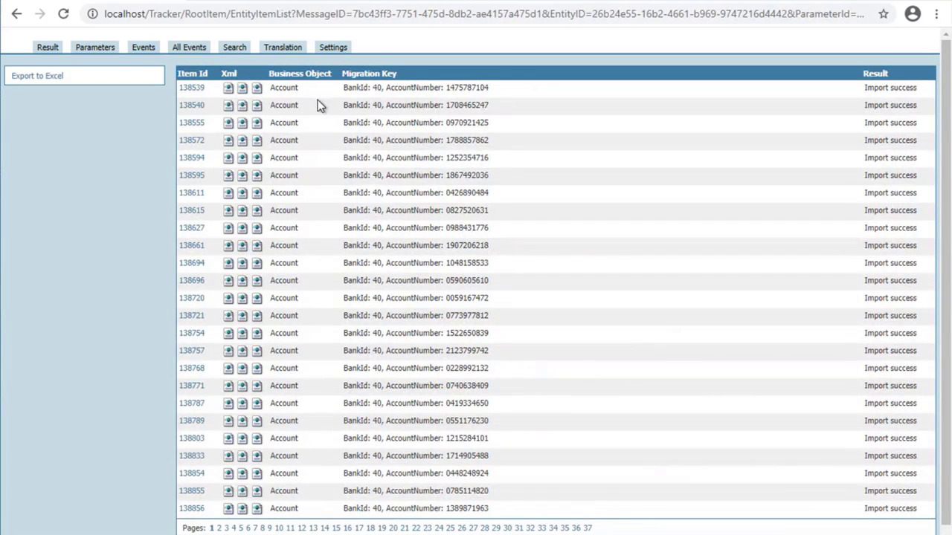
{"action": "left_click", "coordinate": [191, 90]}
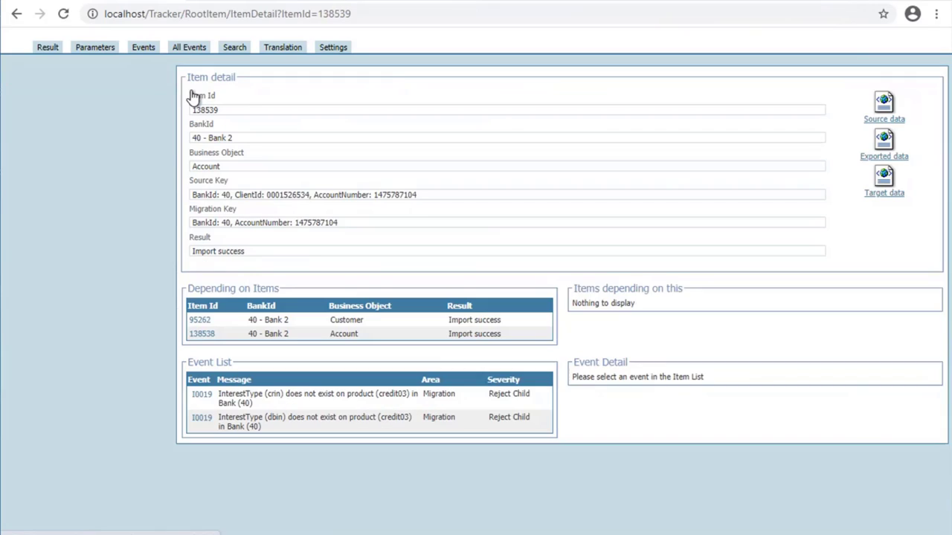
{"action": "left_click", "coordinate": [202, 395]}
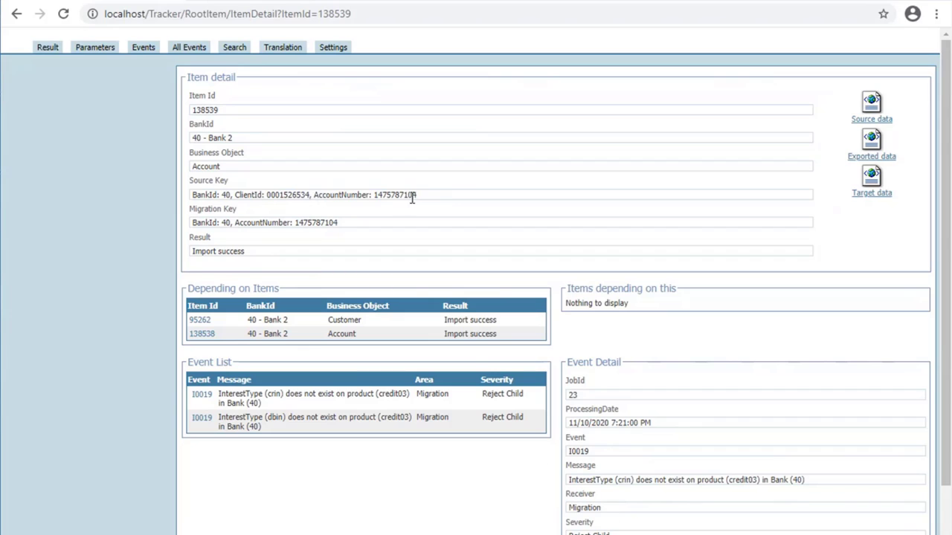
Step: Examine the item's source key, migration key, the items it depends on and the items depending on it
{"action": "left_click_drag", "start_coordinate": [424, 195], "coordinate": [258, 199]}
{"action": "double_click", "coordinate": [199, 209]}
{"action": "left_click_drag", "start_coordinate": [200, 209], "coordinate": [192, 195]}
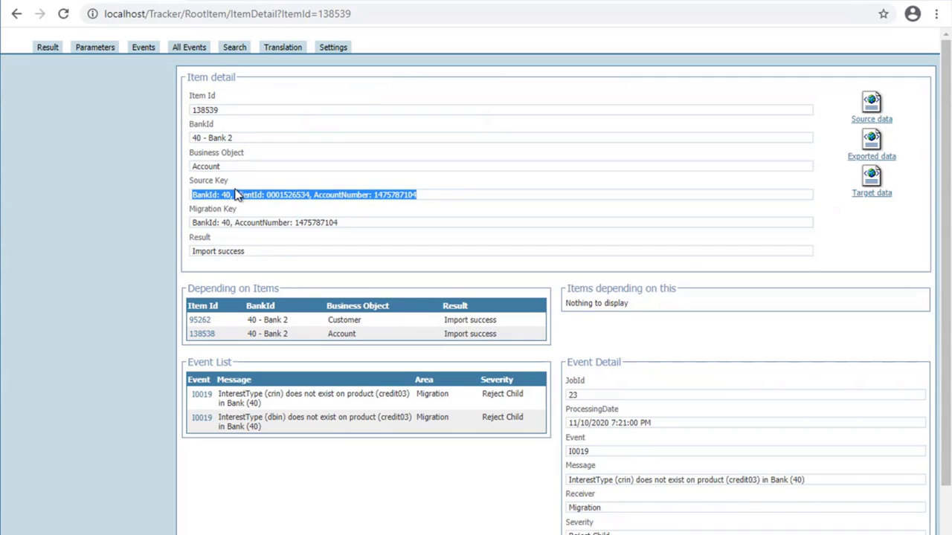
{"action": "left_click", "coordinate": [346, 218]}
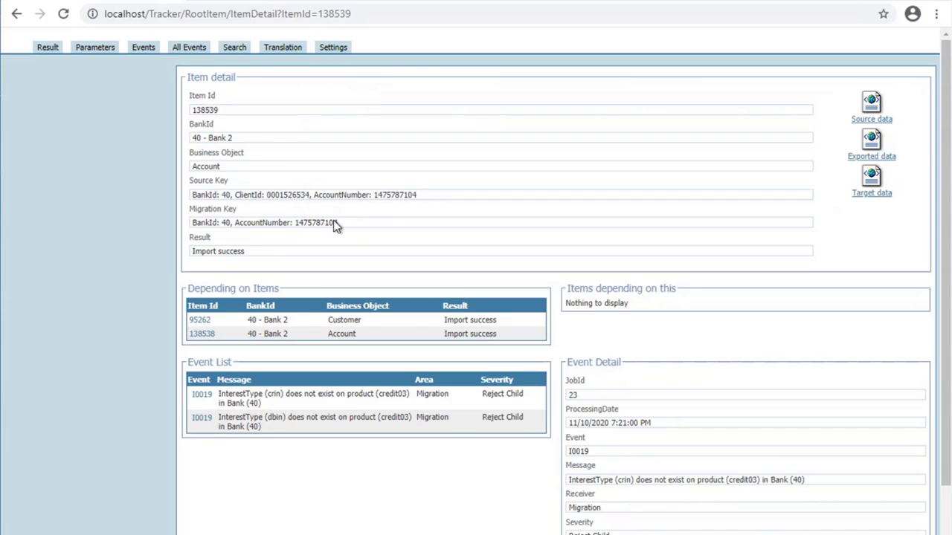
{"action": "left_click_drag", "start_coordinate": [336, 223], "coordinate": [195, 223]}
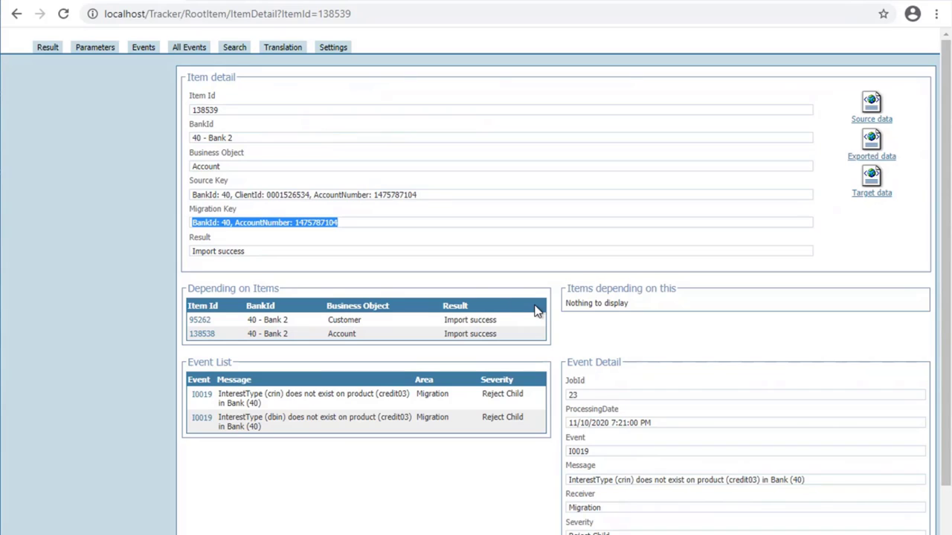
{"action": "double_click", "coordinate": [343, 319]}
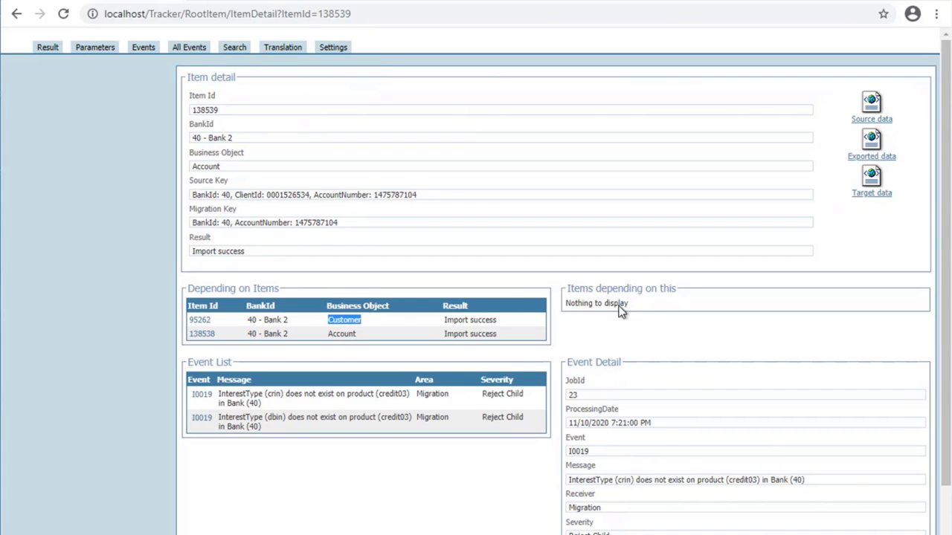
{"action": "left_click_drag", "start_coordinate": [629, 303], "coordinate": [566, 302]}
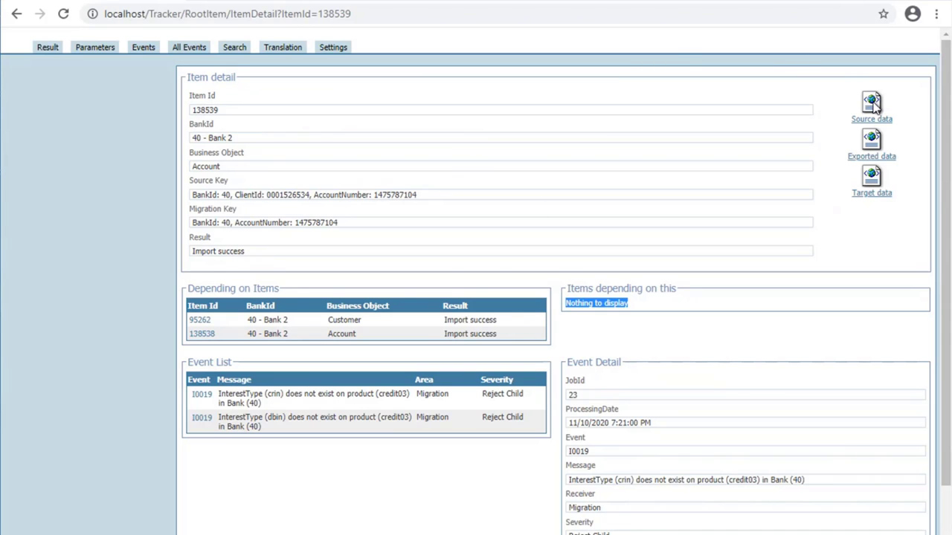
Step: Open the item's source data XML and examine its Account source map and the child Interest element
{"action": "left_click", "coordinate": [874, 121]}
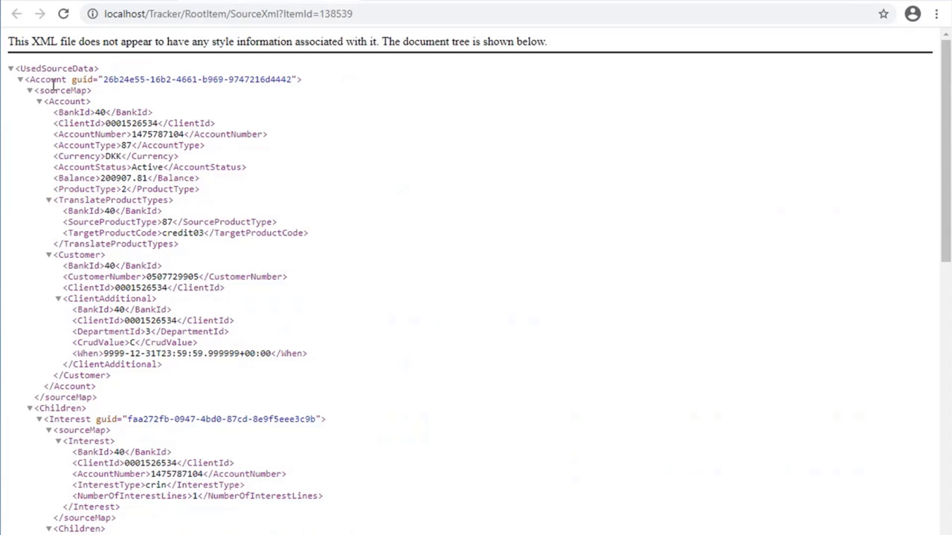
{"action": "left_click_drag", "start_coordinate": [30, 80], "coordinate": [68, 79]}
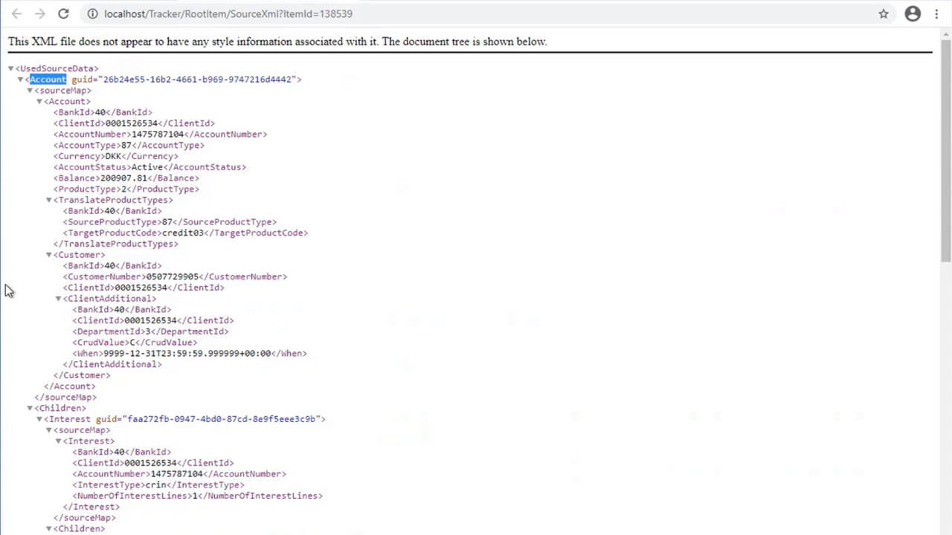
{"action": "left_click_drag", "start_coordinate": [42, 408], "coordinate": [92, 421]}
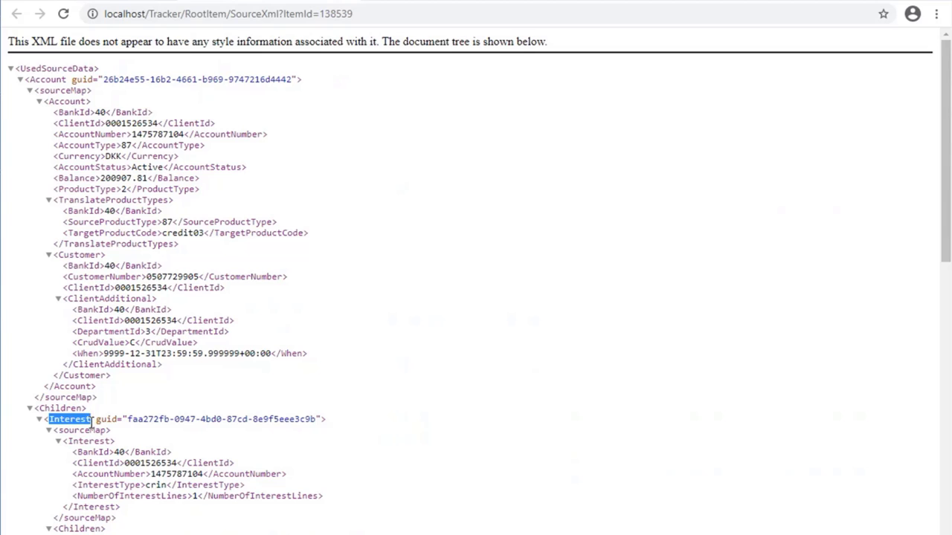
{"action": "scroll", "coordinate": [92, 422], "scroll_direction": "down", "scroll_amount": 1}
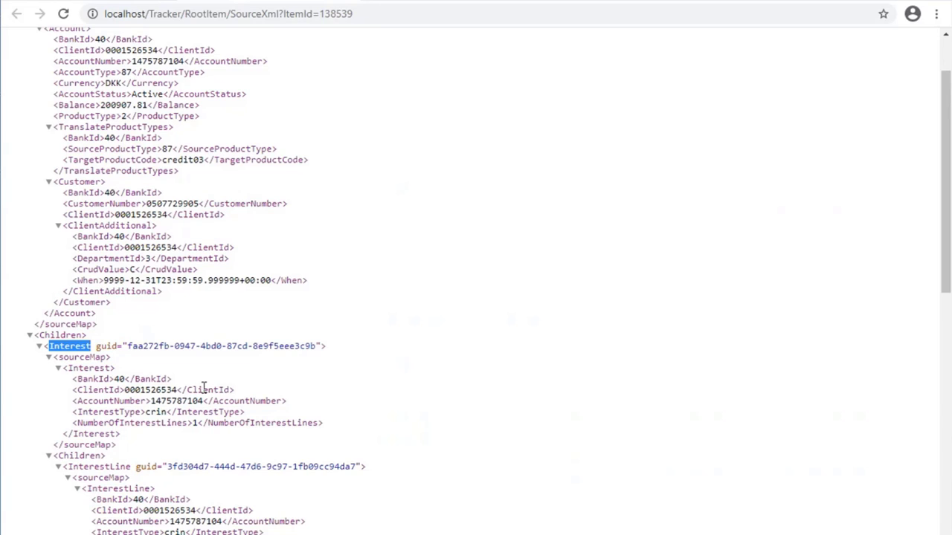
{"action": "scroll", "coordinate": [113, 277], "scroll_direction": "up", "scroll_amount": 2}
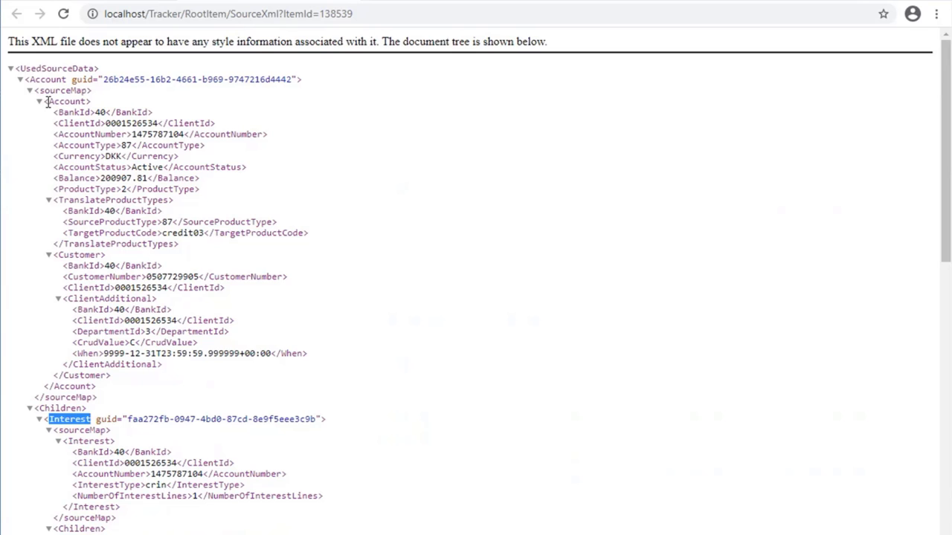
{"action": "left_click_drag", "start_coordinate": [47, 101], "coordinate": [115, 394]}
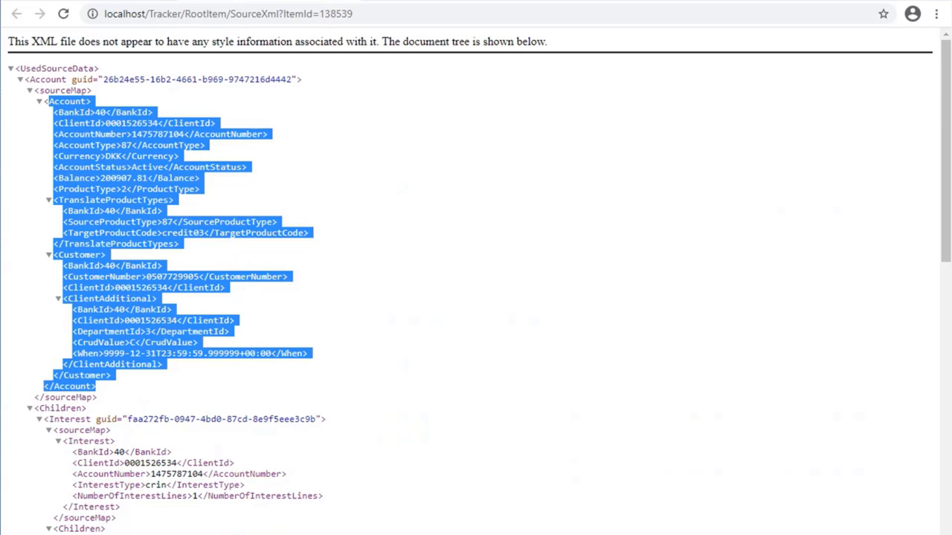
Step: Close the source data, then view the item's exported data and target data XML, closing each one
{"action": "key", "text": "ctrl+w"}
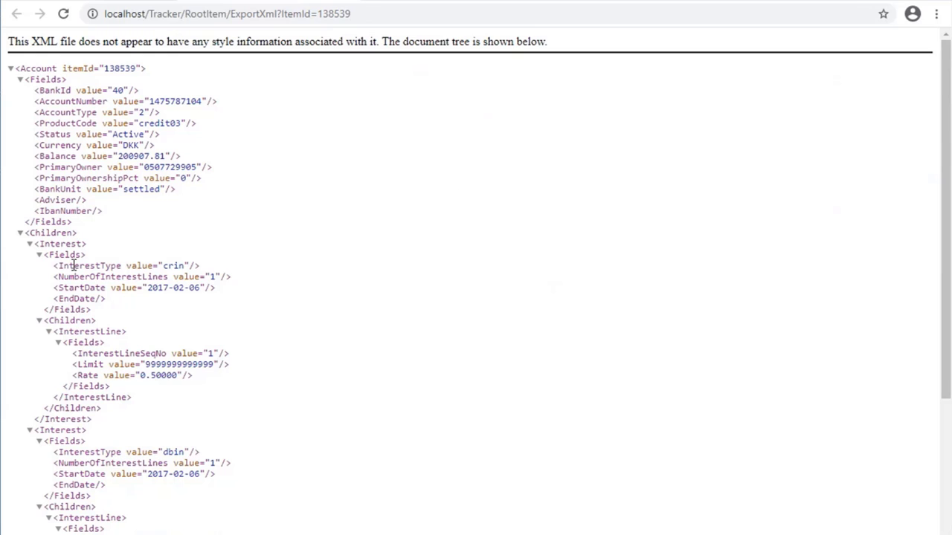
{"action": "key", "text": "ctrl+w"}
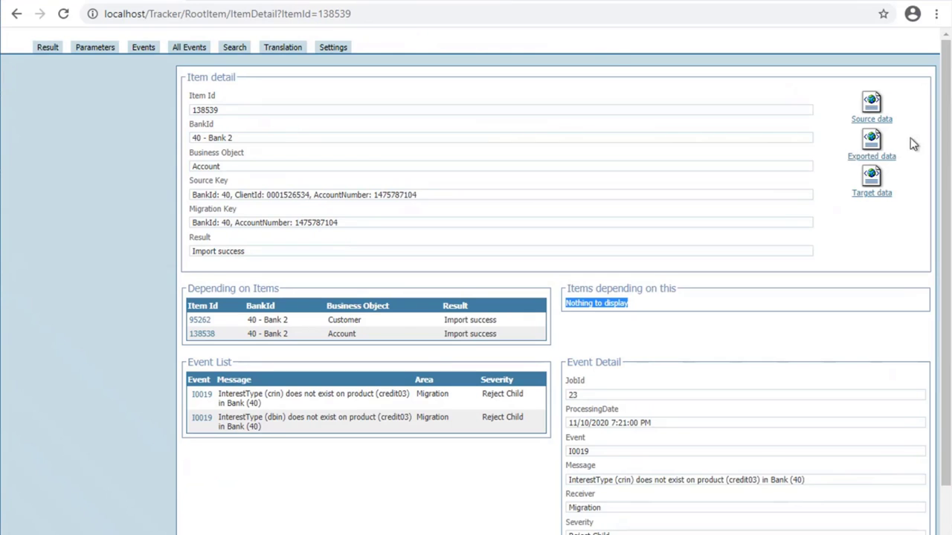
{"action": "left_click", "coordinate": [872, 195]}
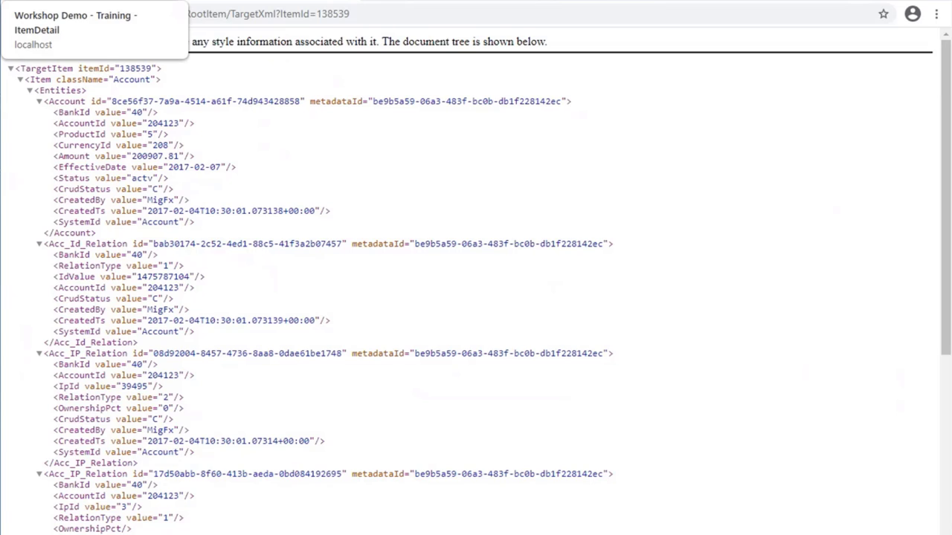
{"action": "key", "text": "ctrl+w"}
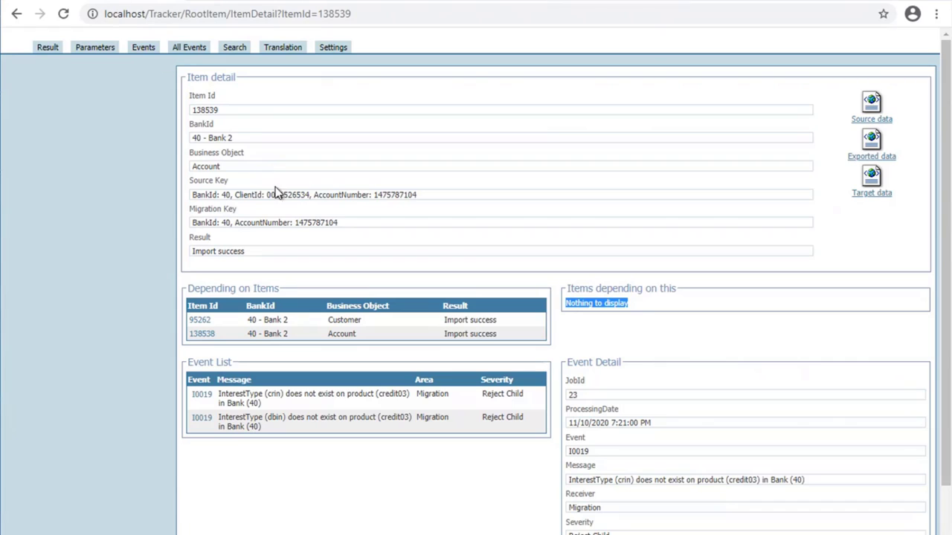
Step: Search Account items on Migration Key for the account number copied from this item's migration key, and open the matching item
{"action": "left_click_drag", "start_coordinate": [295, 222], "coordinate": [337, 221]}
{"action": "left_click", "coordinate": [341, 226]}
{"action": "double_click", "coordinate": [331, 224]}
{"action": "key", "text": "ctrl+c"}
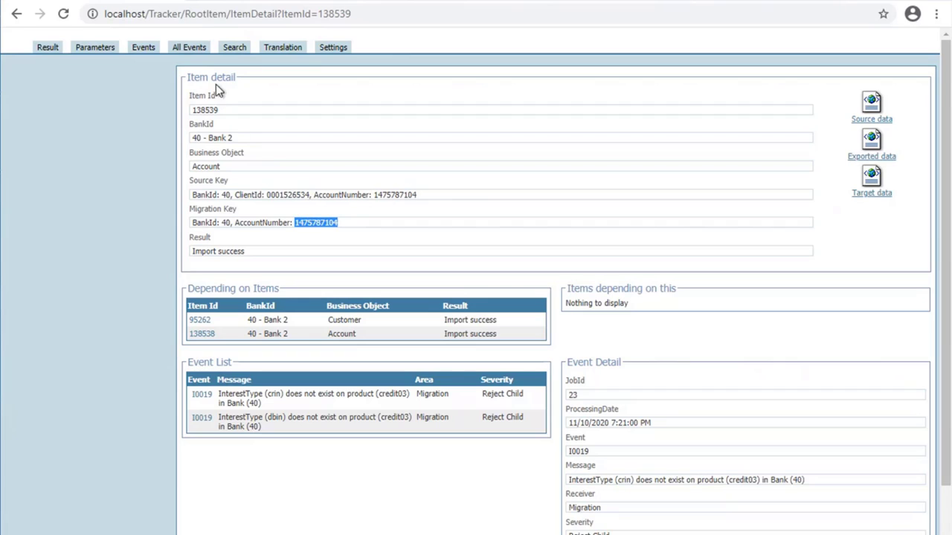
{"action": "left_click", "coordinate": [235, 50]}
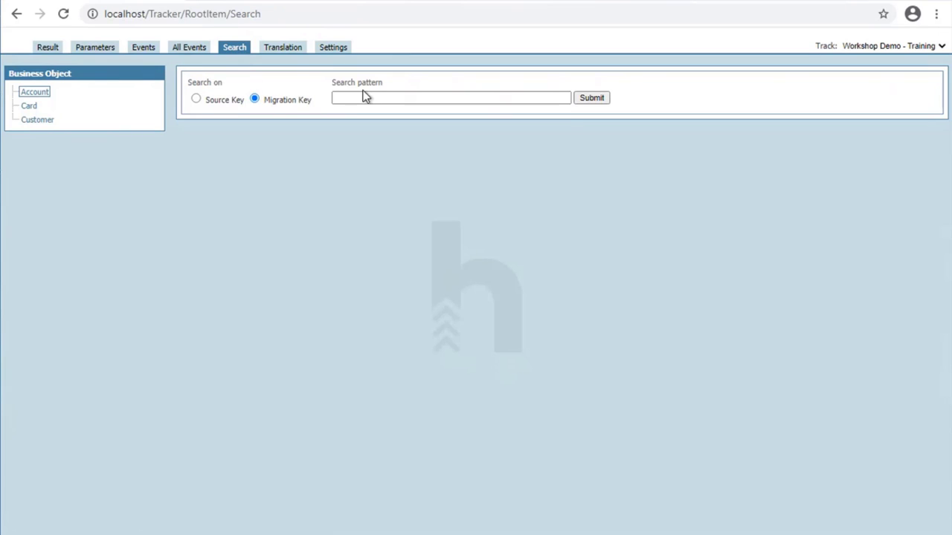
{"action": "left_click", "coordinate": [370, 96]}
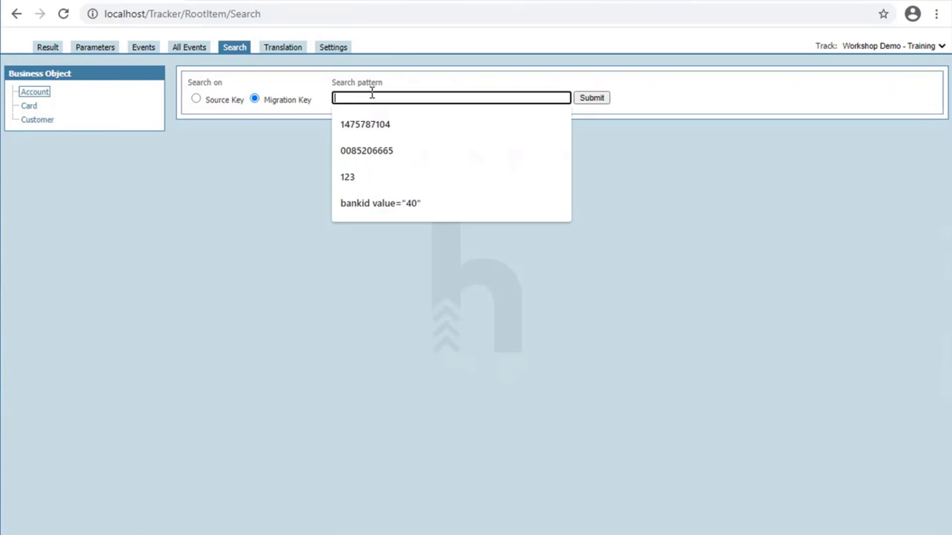
{"action": "key", "text": "ctrl+v"}
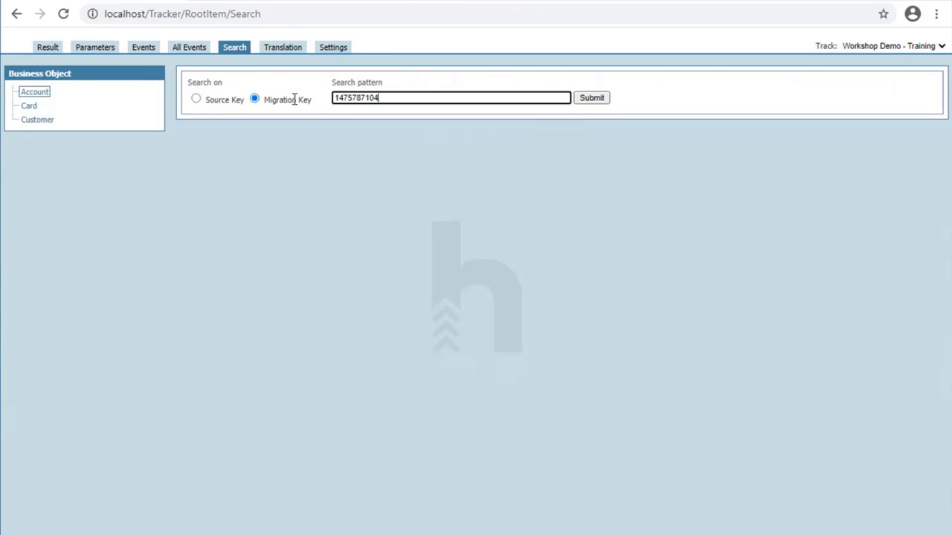
{"action": "left_click", "coordinate": [598, 101]}
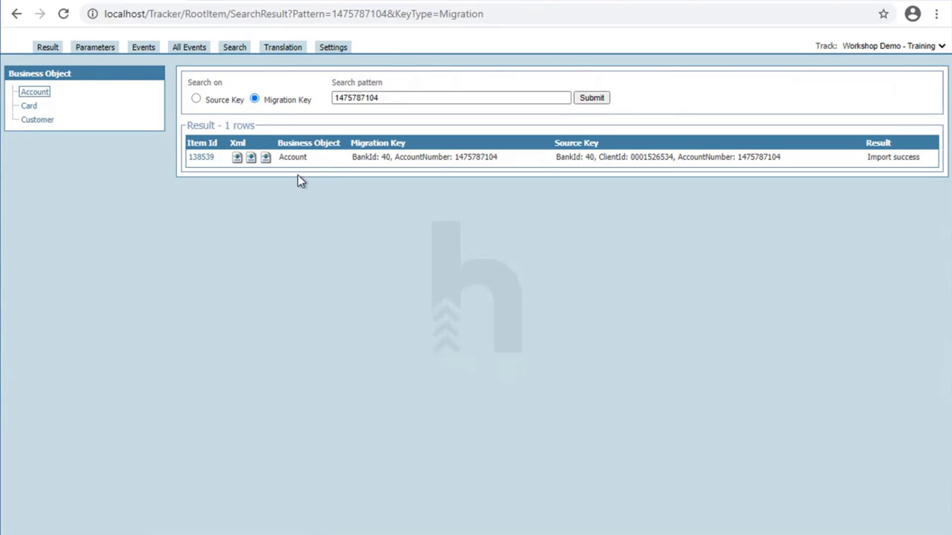
{"action": "left_click", "coordinate": [211, 160]}
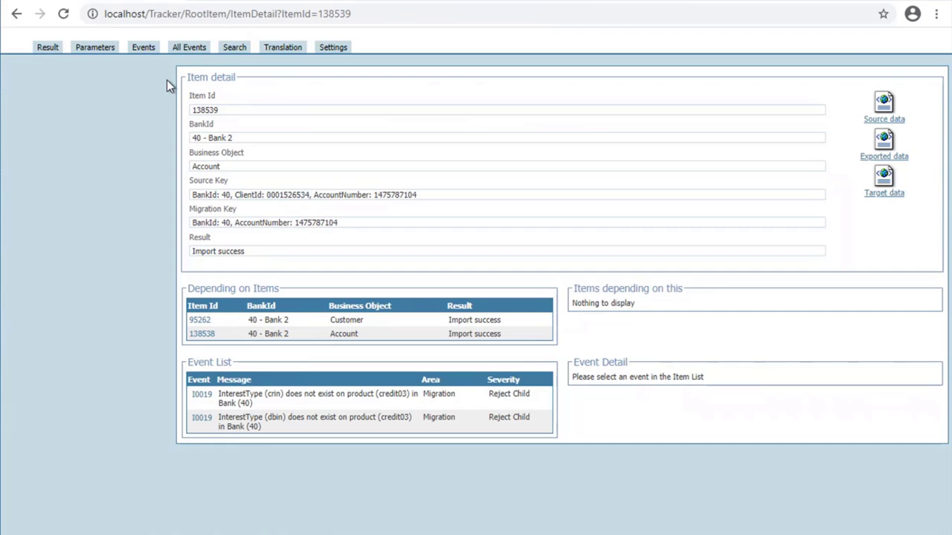
Step: Open the details of Account event I0019 and review its Team Anchor choices, User state choices and comments
{"action": "left_click", "coordinate": [143, 52]}
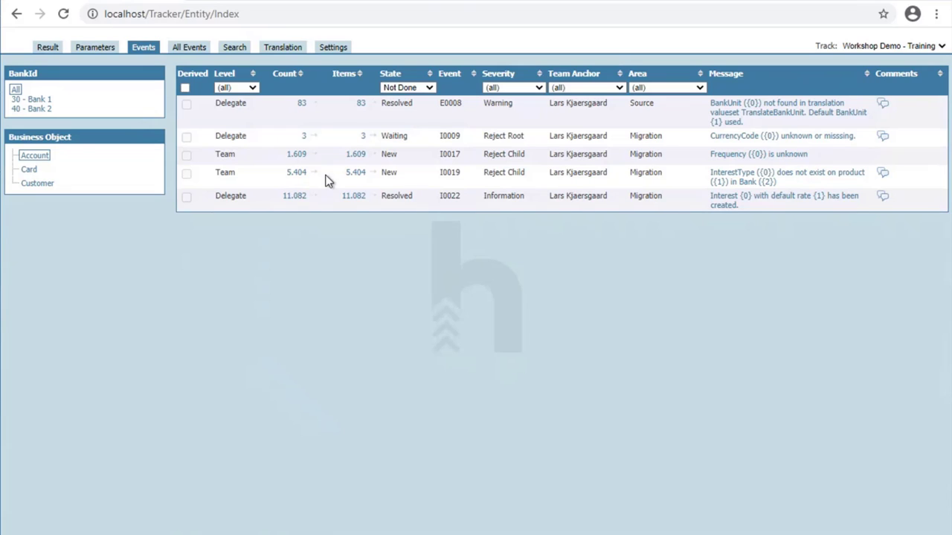
{"action": "left_click", "coordinate": [728, 180]}
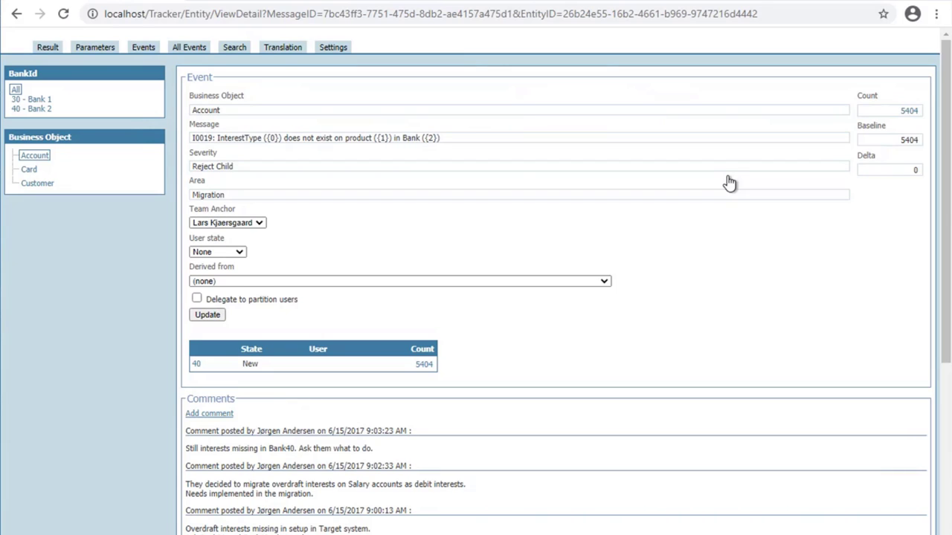
{"action": "left_click", "coordinate": [253, 226]}
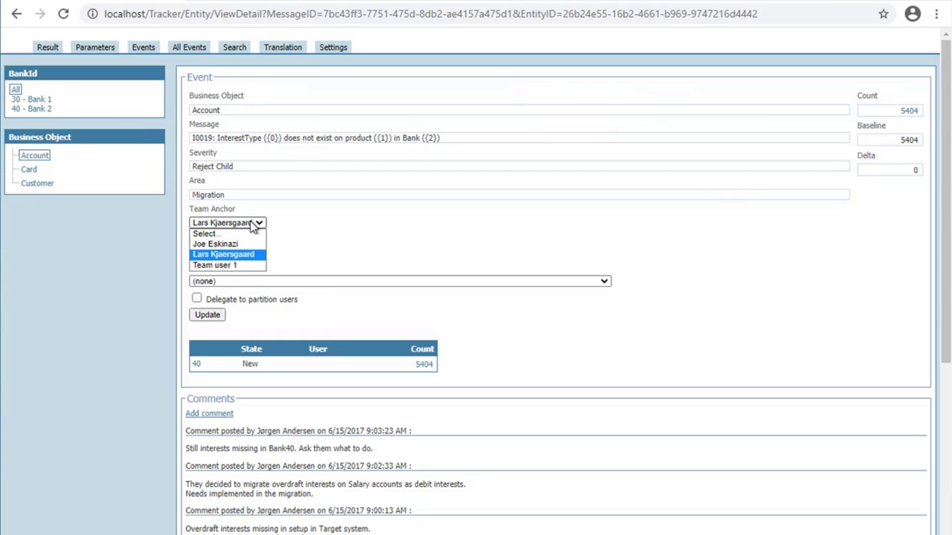
{"action": "left_click", "coordinate": [319, 221]}
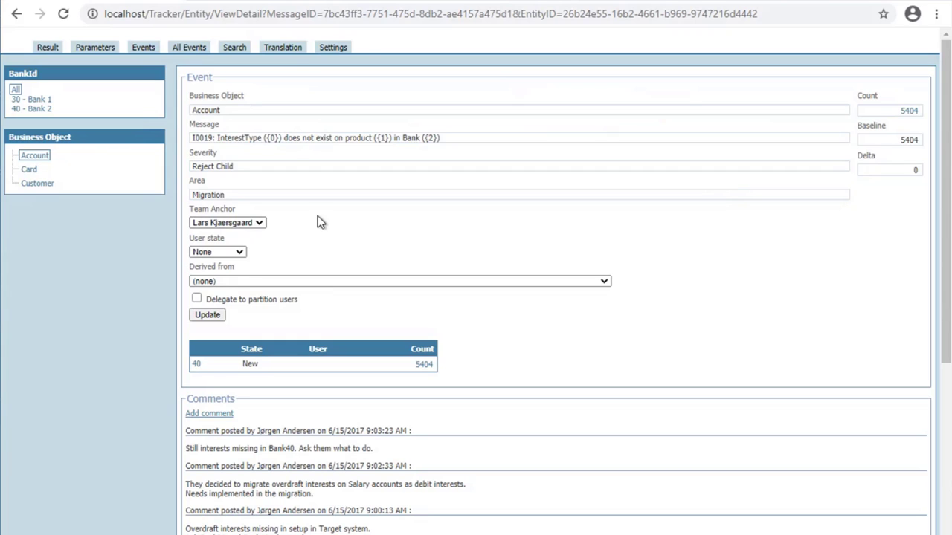
{"action": "left_click", "coordinate": [238, 252]}
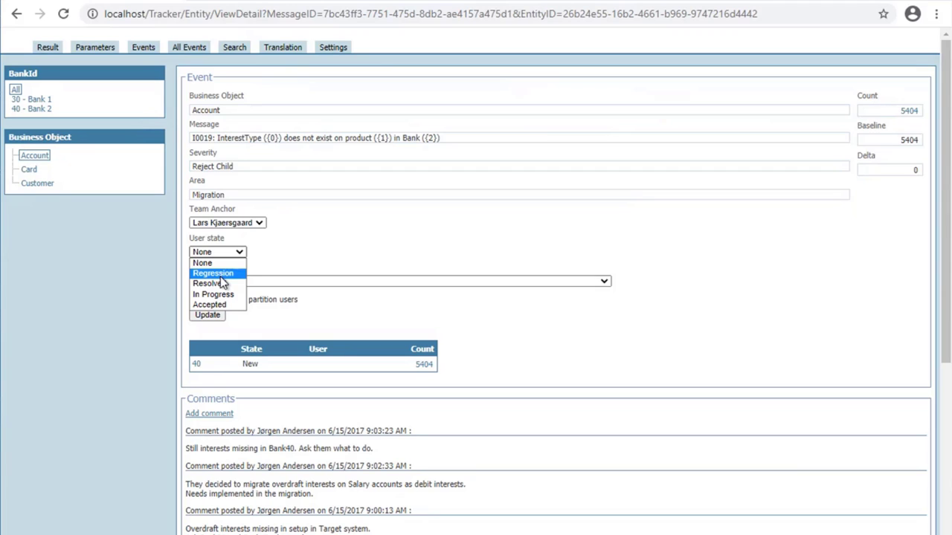
{"action": "left_click", "coordinate": [332, 257]}
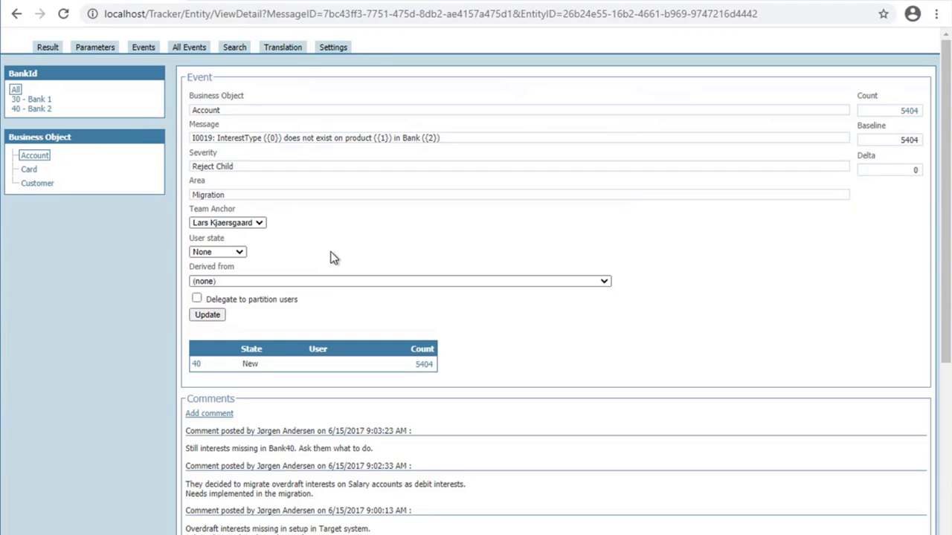
{"action": "left_click", "coordinate": [241, 254]}
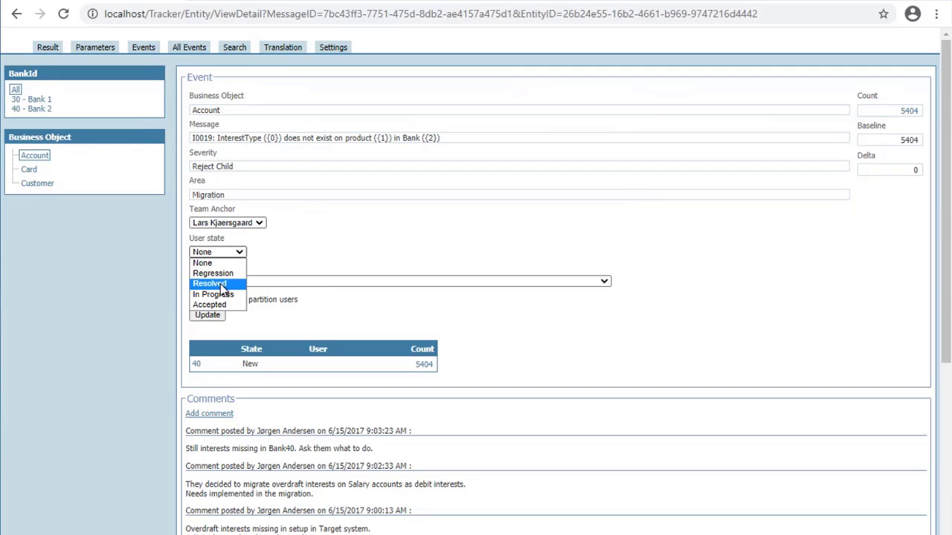
{"action": "left_click", "coordinate": [351, 231]}
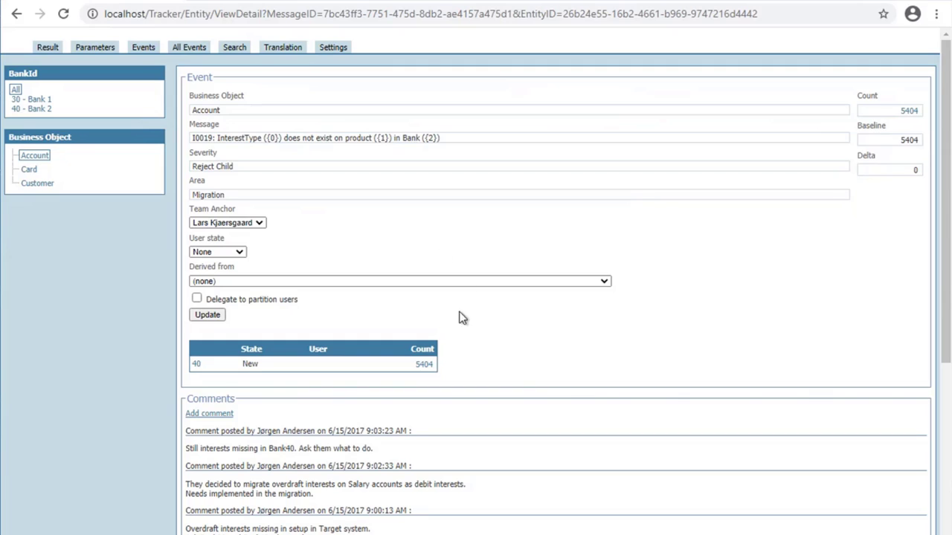
{"action": "scroll", "coordinate": [497, 353], "scroll_direction": "down", "scroll_amount": 1}
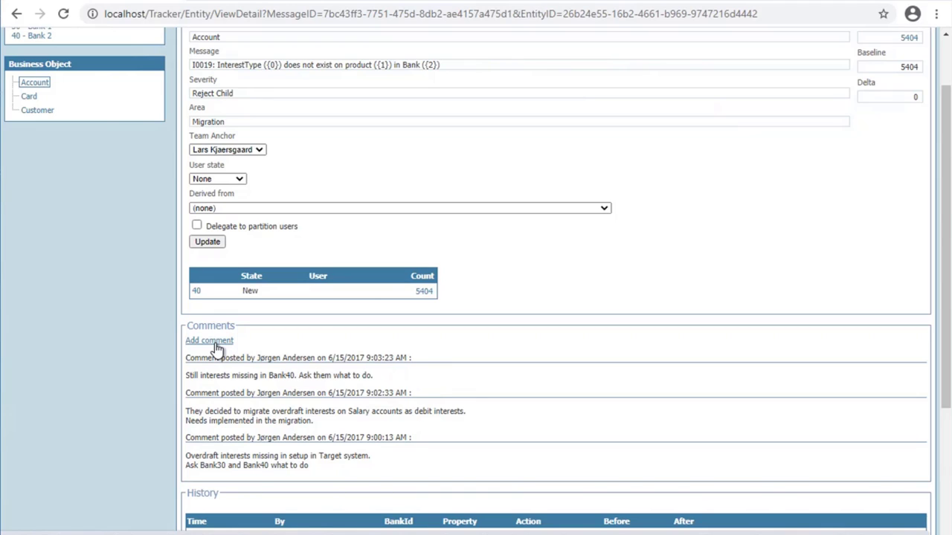
Step: Review the change history of Account event I0019 below its comments
{"action": "scroll", "coordinate": [306, 379], "scroll_direction": "down", "scroll_amount": 1}
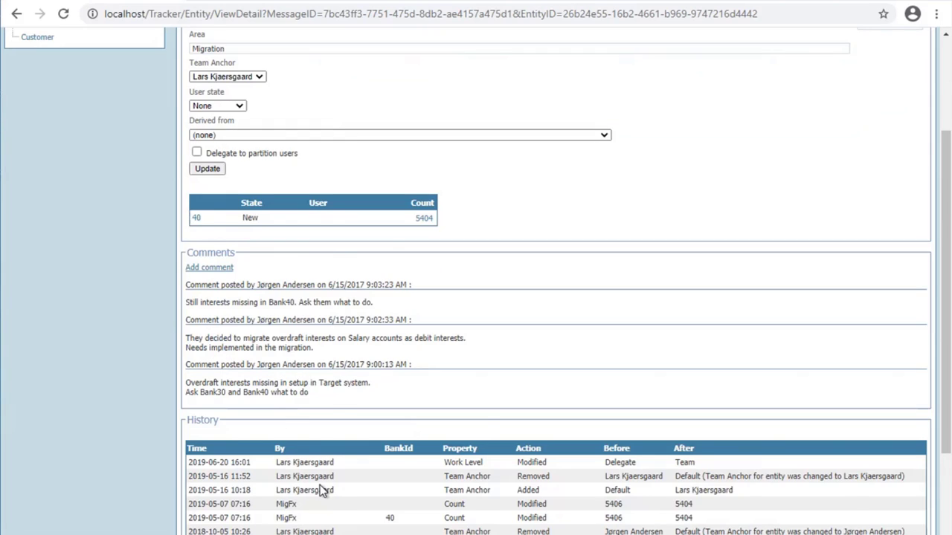
{"action": "scroll", "coordinate": [320, 484], "scroll_direction": "down", "scroll_amount": 2}
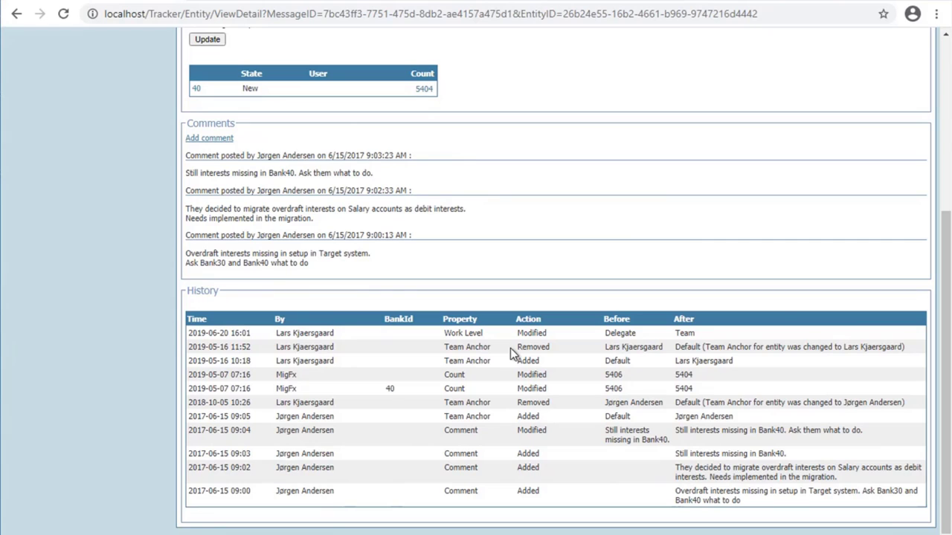
Step: Open the translation validation summary for Bank 1 and open the TranslateBankUnits valueset
{"action": "scroll", "coordinate": [501, 208], "scroll_direction": "up", "scroll_amount": 2}
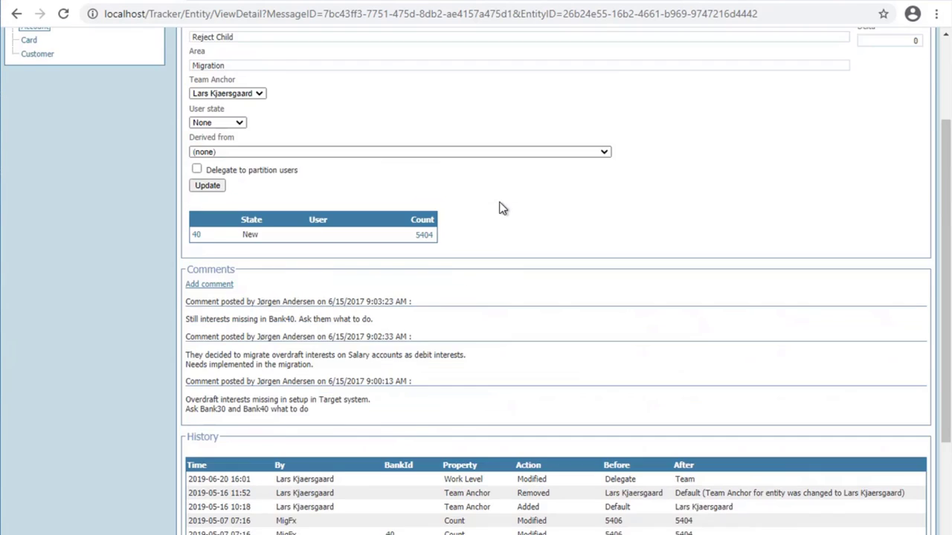
{"action": "scroll", "coordinate": [501, 208], "scroll_direction": "up", "scroll_amount": 2}
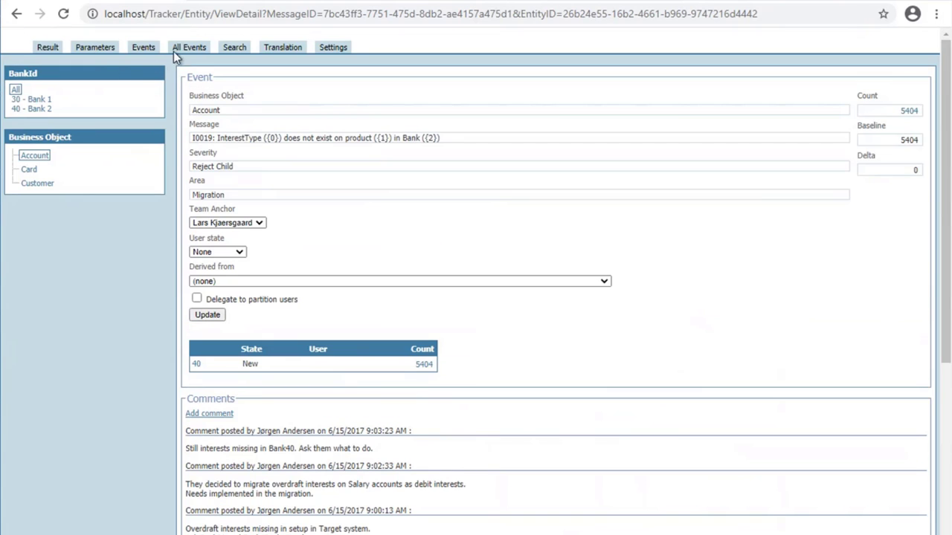
{"action": "left_click", "coordinate": [274, 52]}
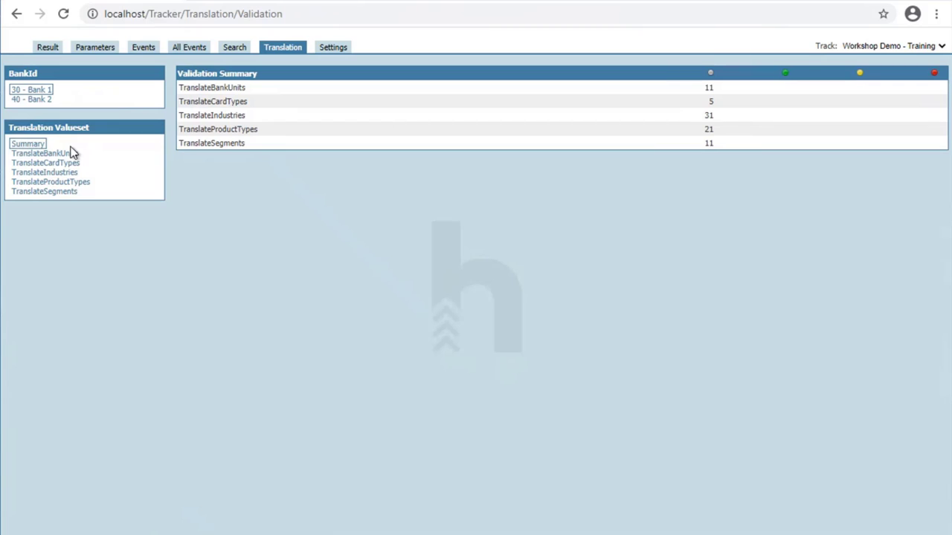
{"action": "left_click", "coordinate": [70, 155]}
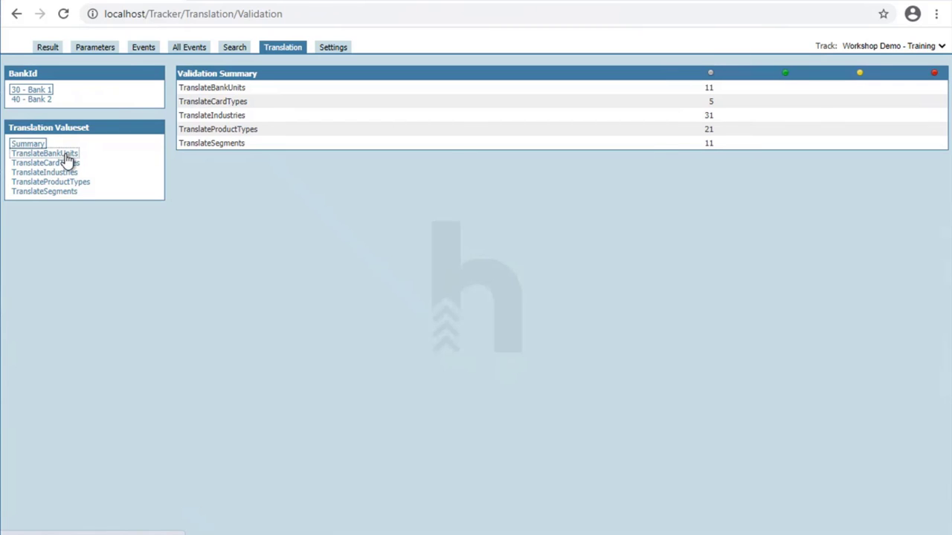